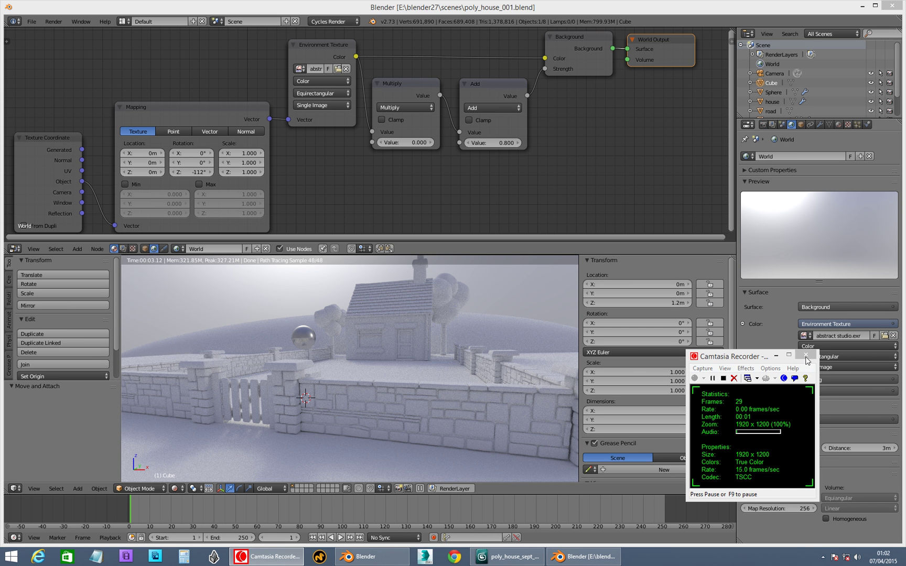
Step: Orbit the rendered view in toward the reflective sphere and cube, and nudge the Texture Coordinate node
click(775, 355)
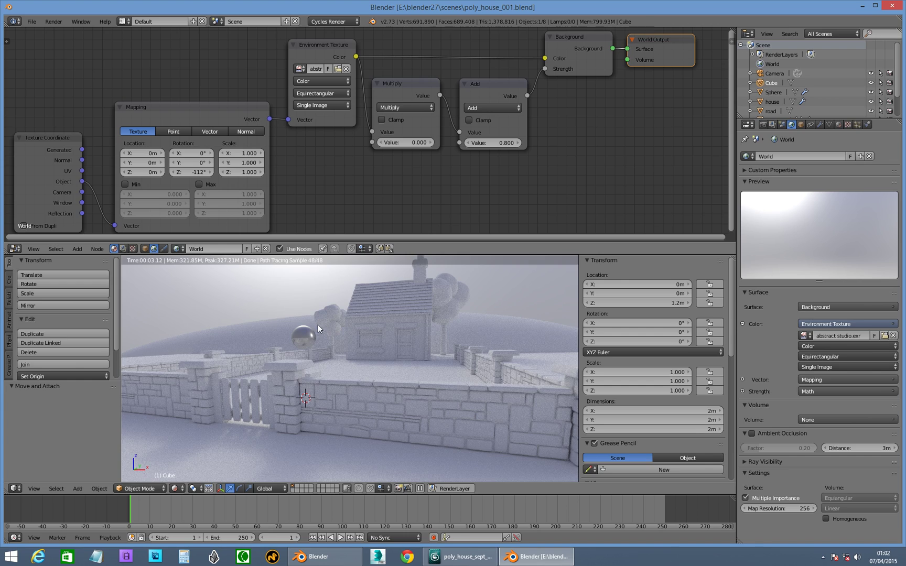
mouse_move(318, 325)
middle_down()
mouse_move(290, 356)
mouse_move(283, 348)
middle_up()
mouse_move(207, 329)
middle_down()
mouse_move(213, 320)
mouse_move(294, 326)
middle_up()
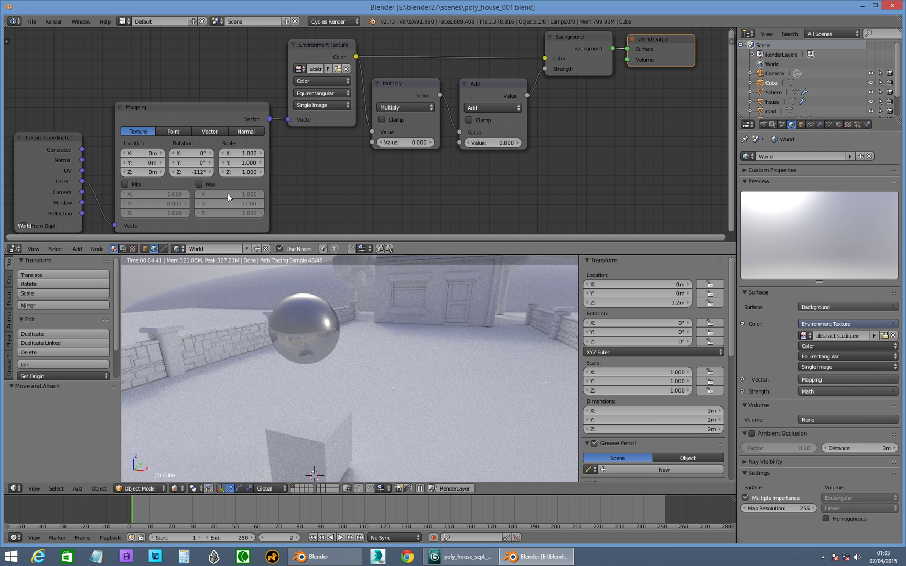
drag(42, 138, 45, 138)
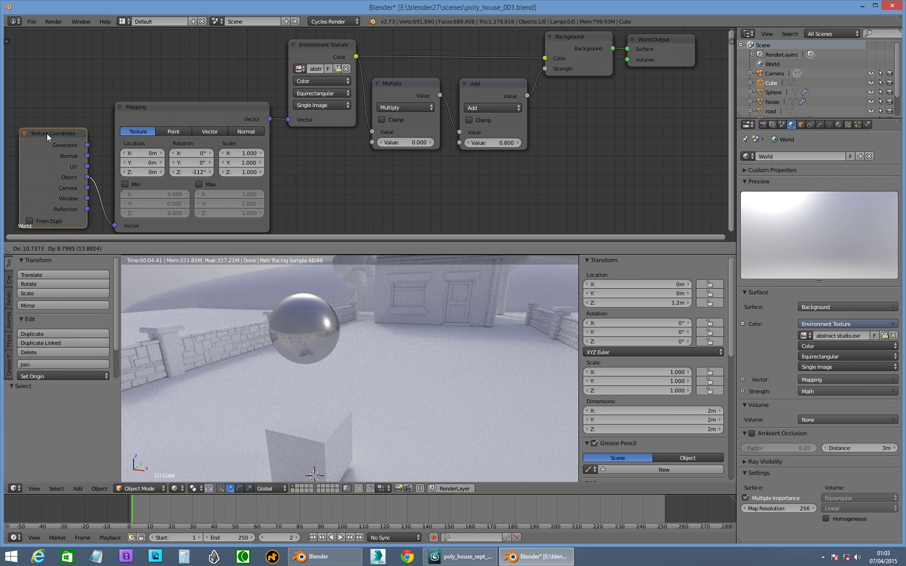
Step: Change the Mapping node's Z rotation from -112° to -192° to spin the HDRI environment
click(156, 109)
click(314, 42)
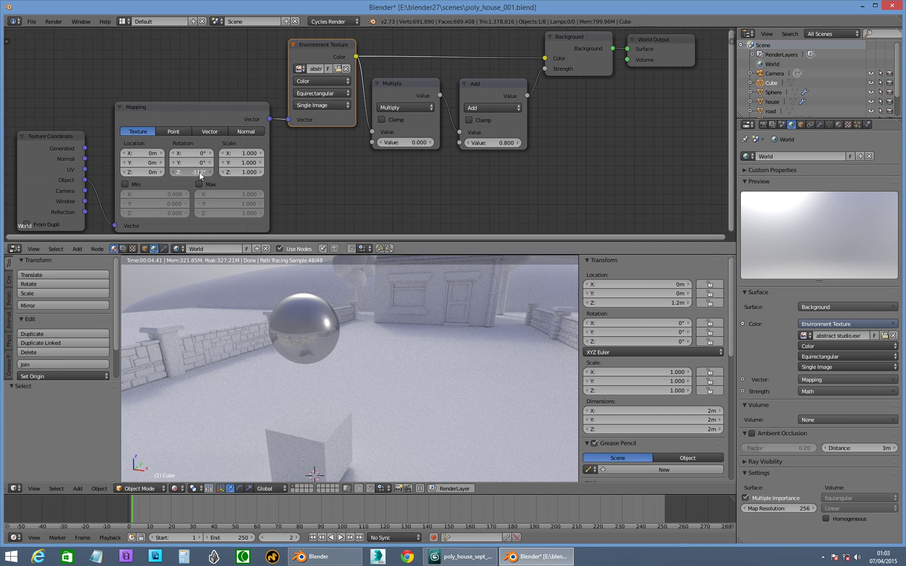
drag(199, 172, 133, 181)
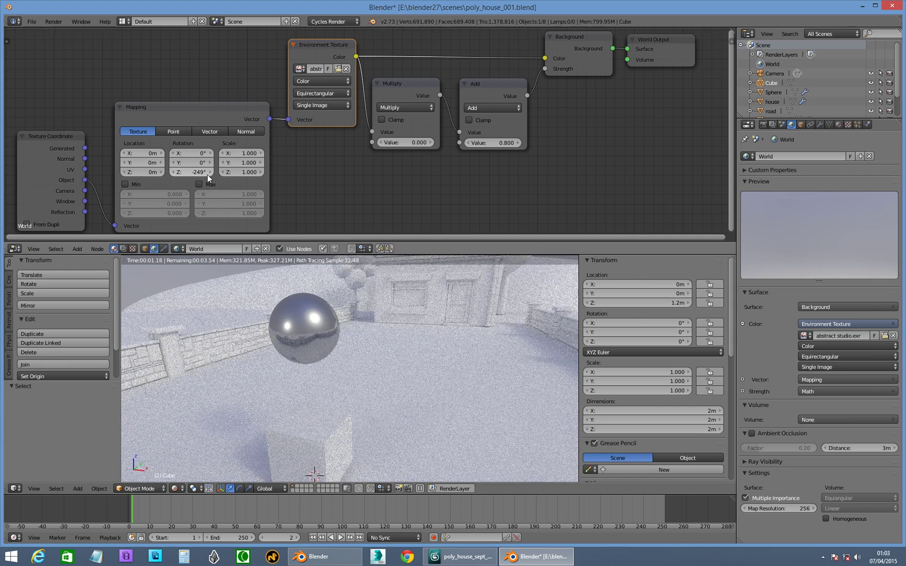
mouse_move(185, 172)
mouse_down()
mouse_move(76, 184)
mouse_move(210, 176)
mouse_up()
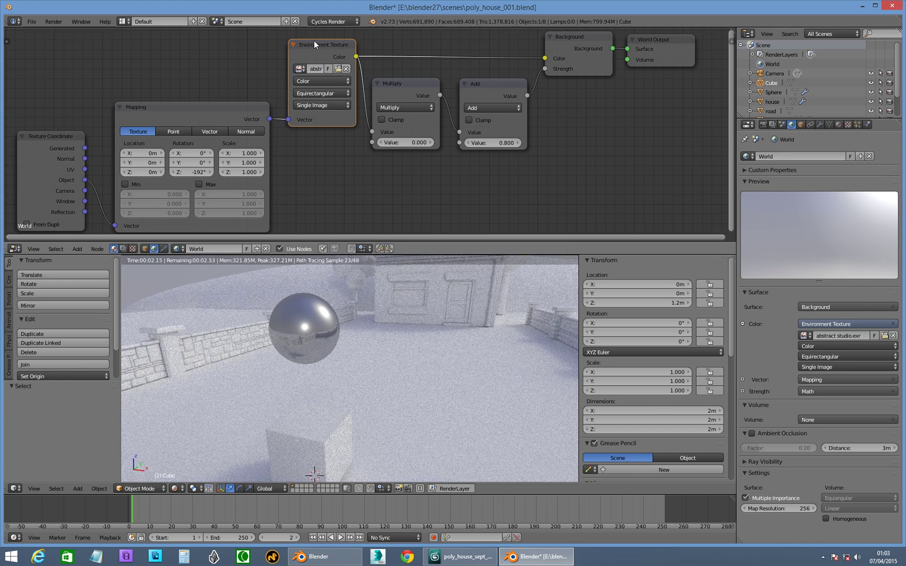
click(320, 96)
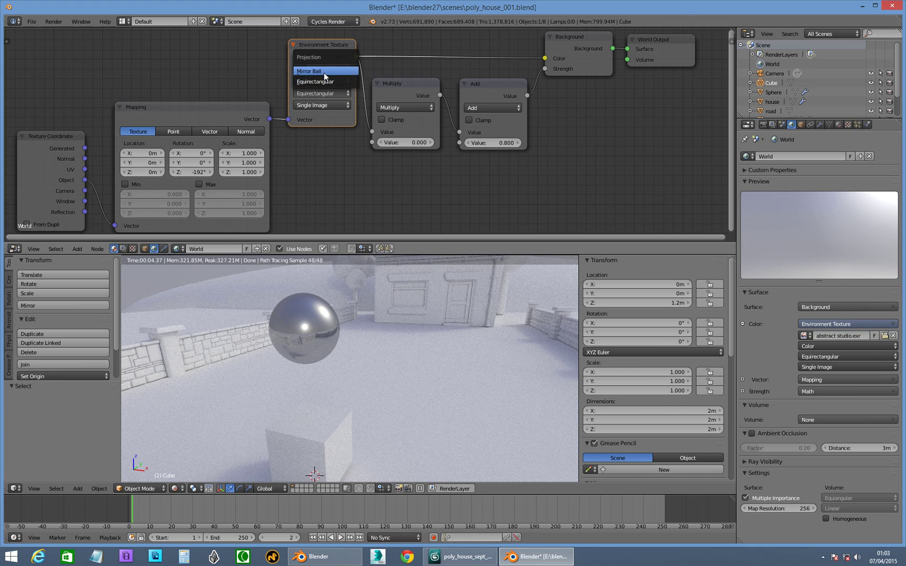
click(323, 72)
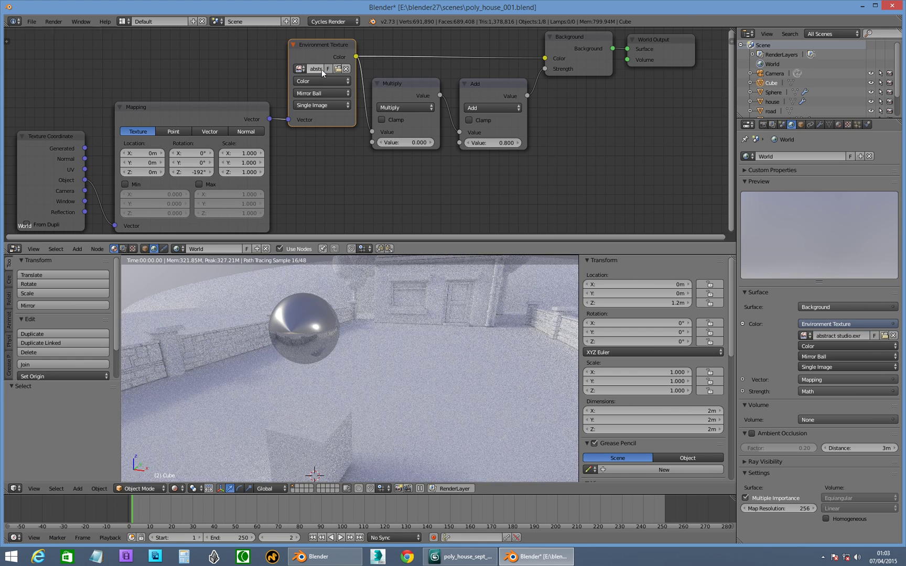
click(319, 92)
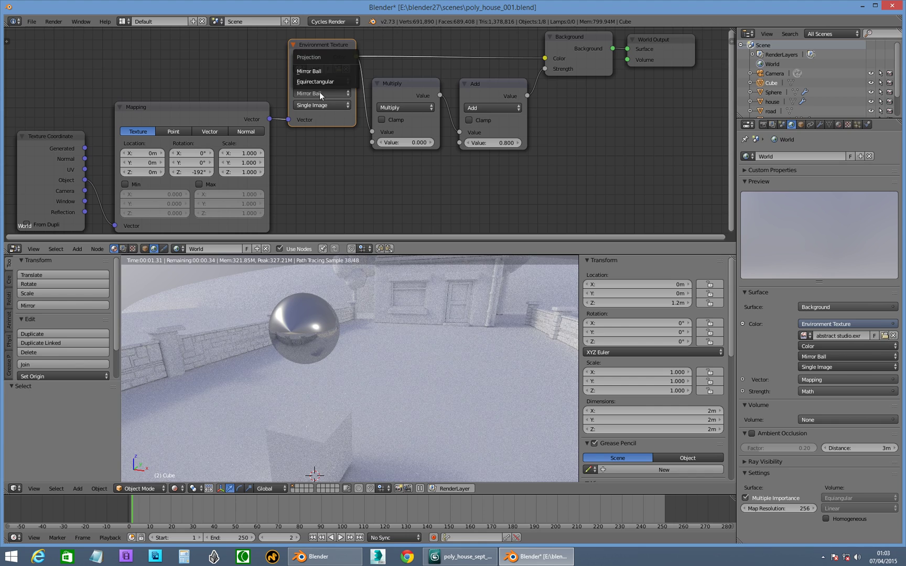
click(316, 82)
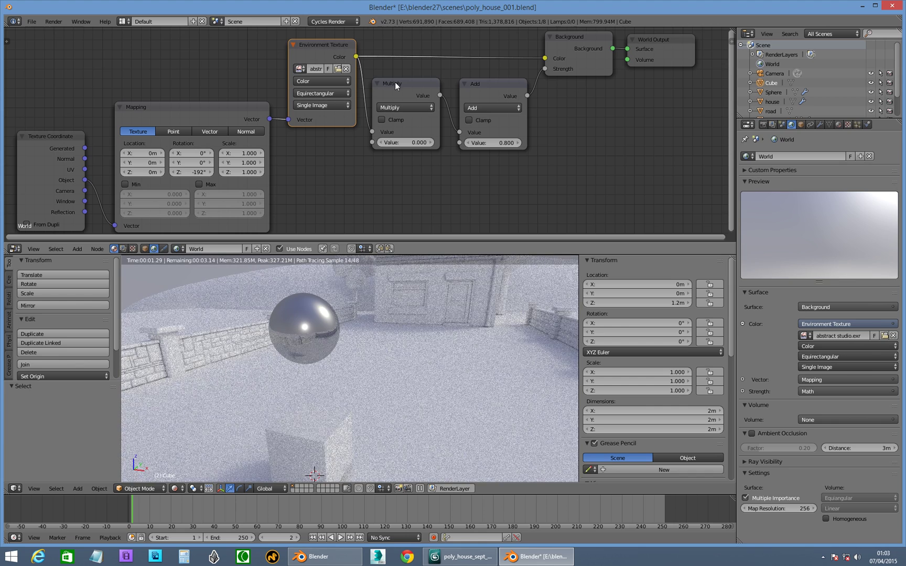
Step: Orbit down past the ground to view the stone walls and wooden gate from the front
mouse_move(390, 354)
middle_down()
mouse_move(425, 288)
mouse_move(310, 356)
mouse_move(264, 424)
middle_up()
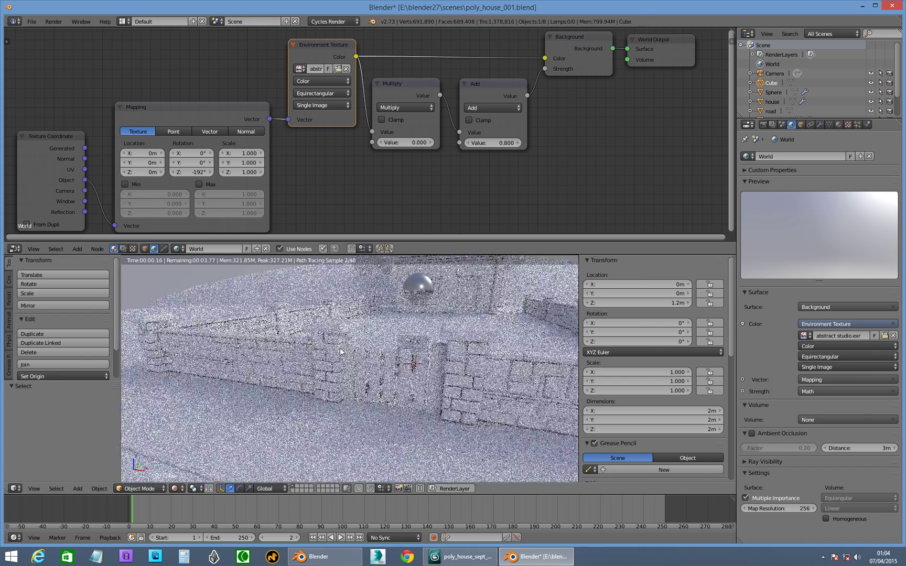
middle_drag(364, 336, 236, 415)
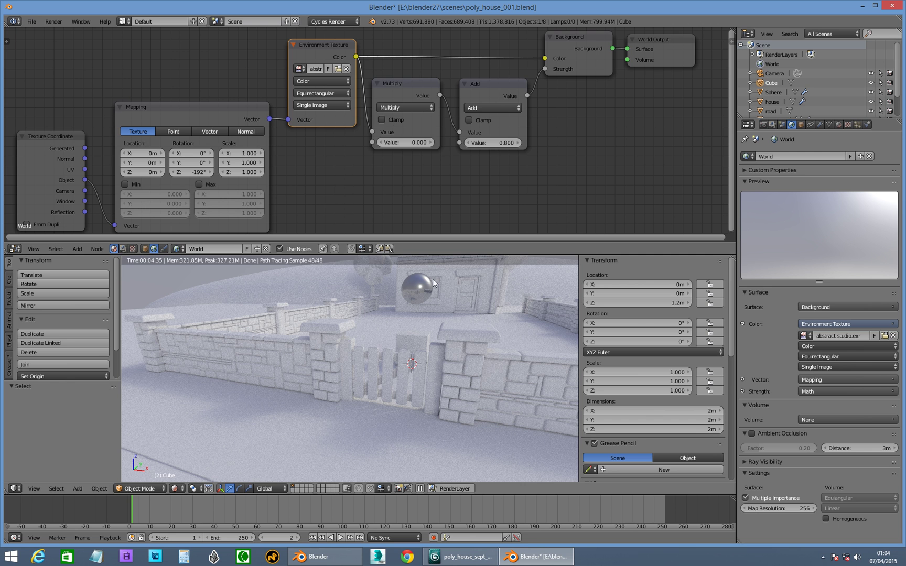
Step: Set the Add node's value to 1, raise it toward 2.6, then reset it to 1
drag(414, 81, 413, 80)
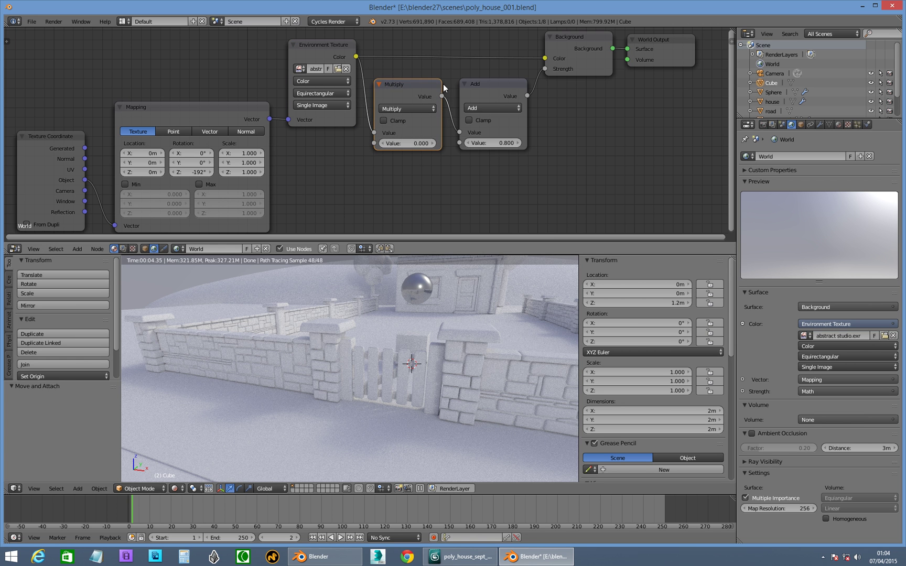
click(475, 84)
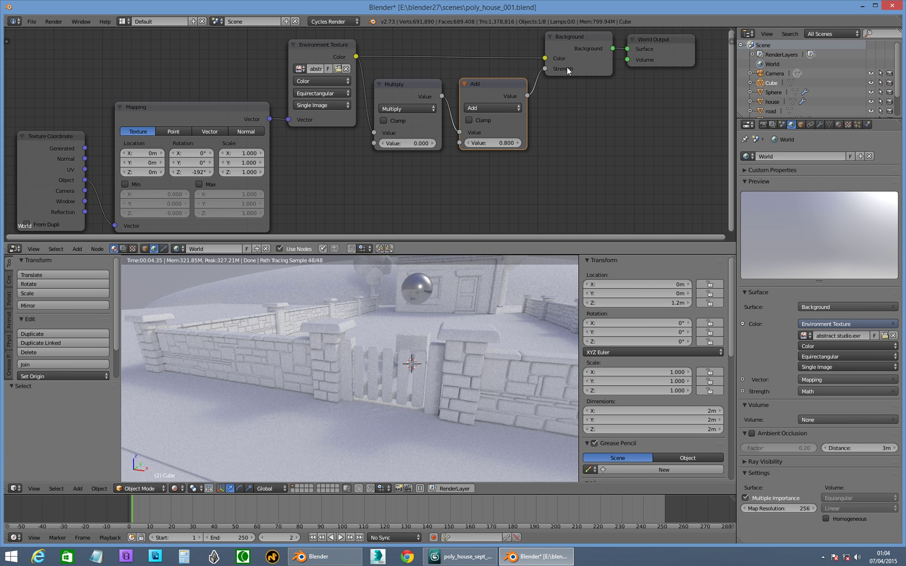
click(483, 144)
text(1)
key(Return)
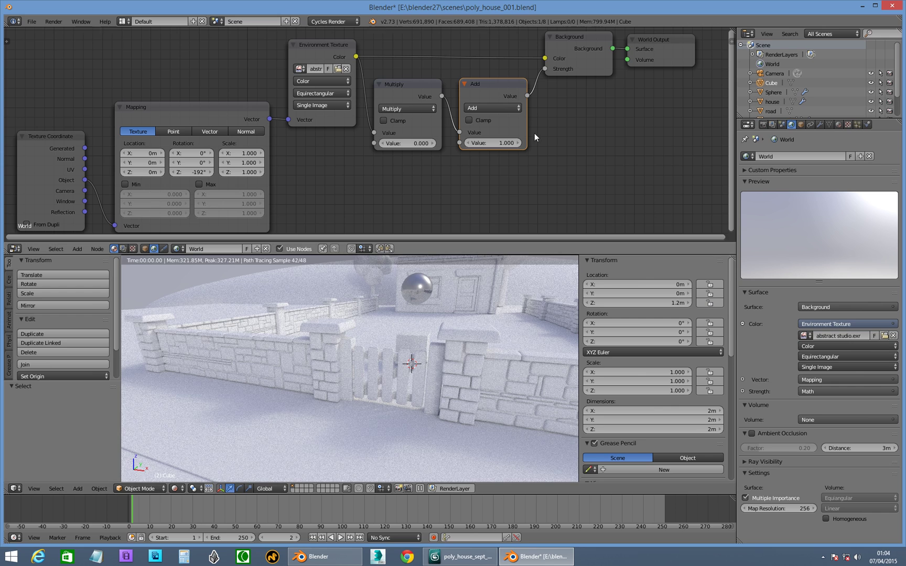
drag(518, 144, 529, 142)
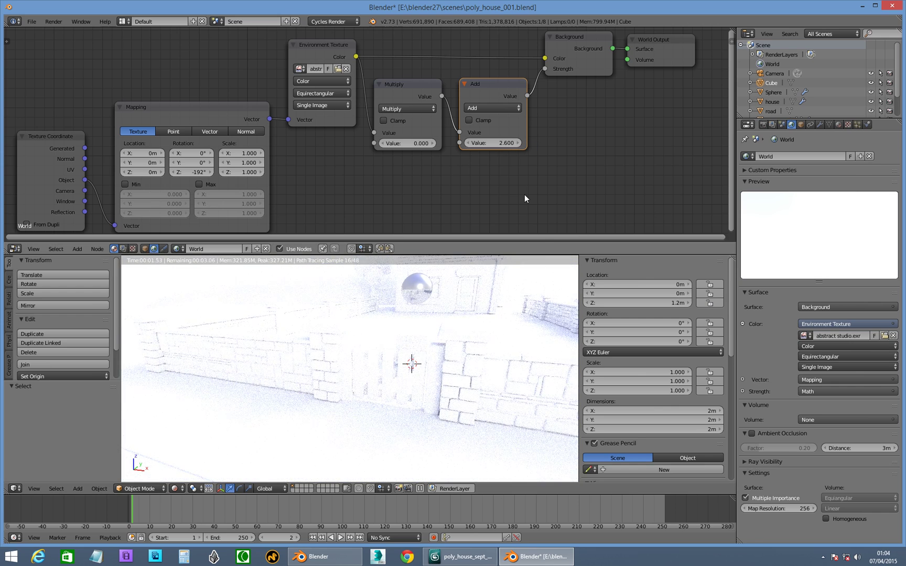
click(514, 143)
text(1)
key(Return)
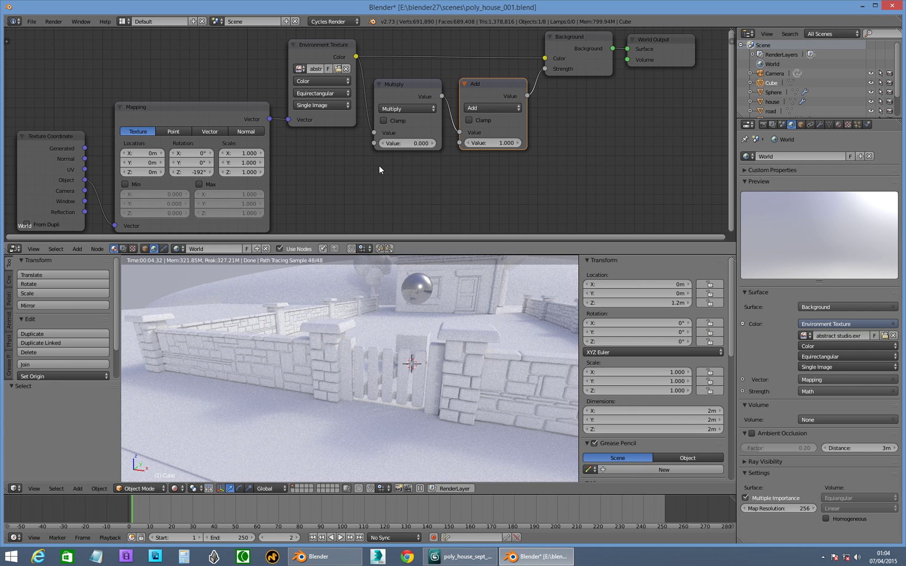
Step: Lower the Add value to 0.7, and set Multiply through 0.1 and 0.16 to 0
click(464, 143)
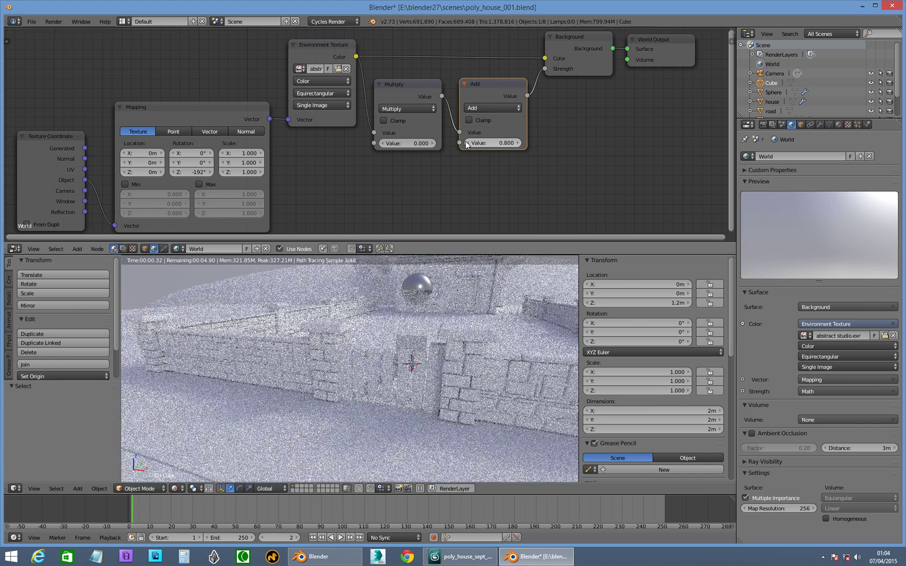
click(466, 144)
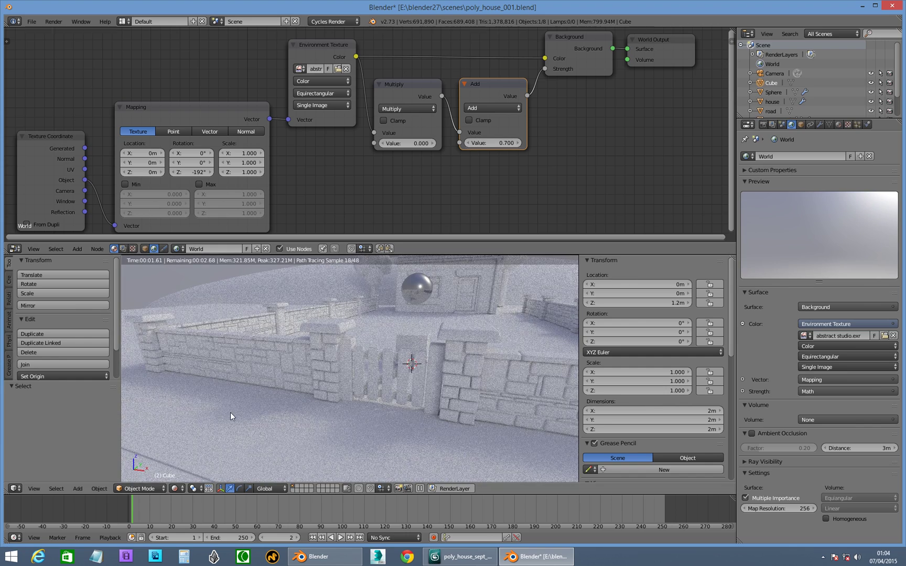
click(433, 143)
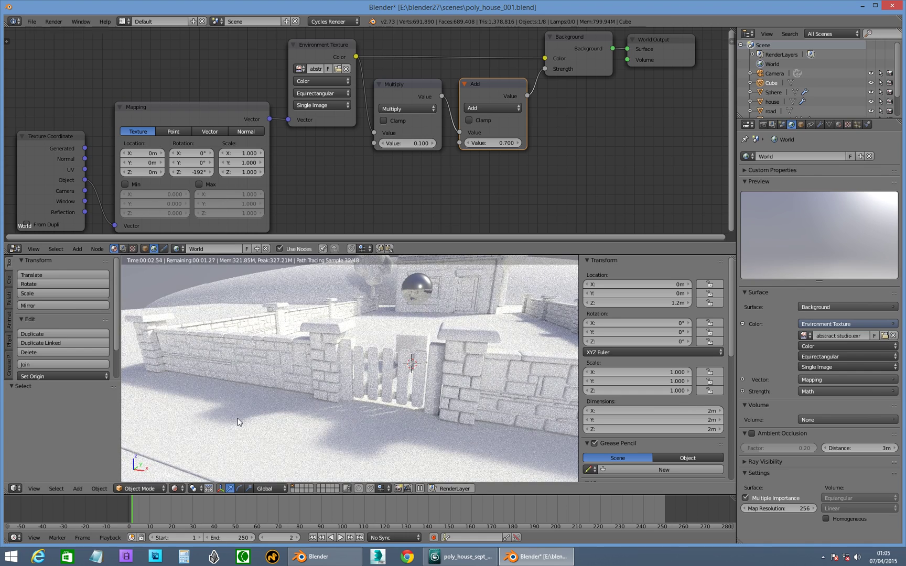
click(422, 142)
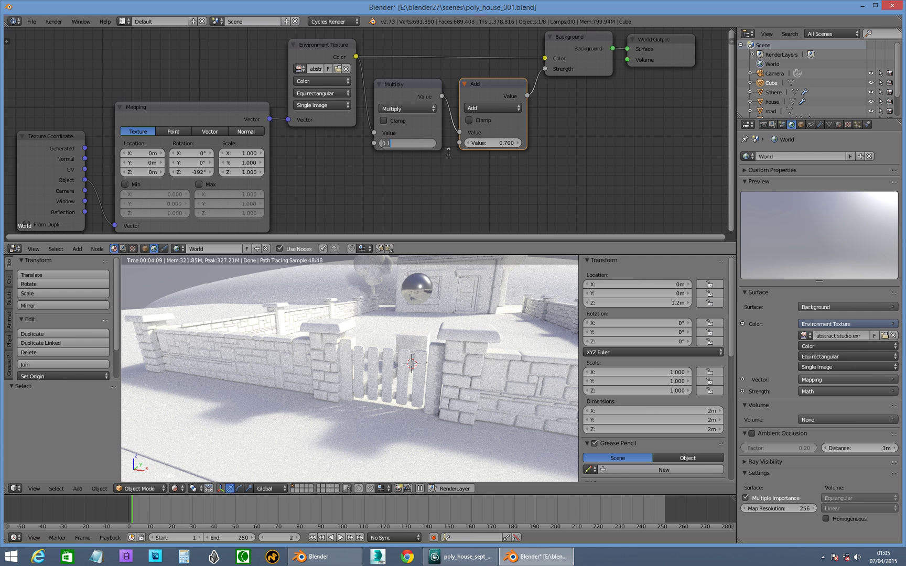
text(60)
key(Return)
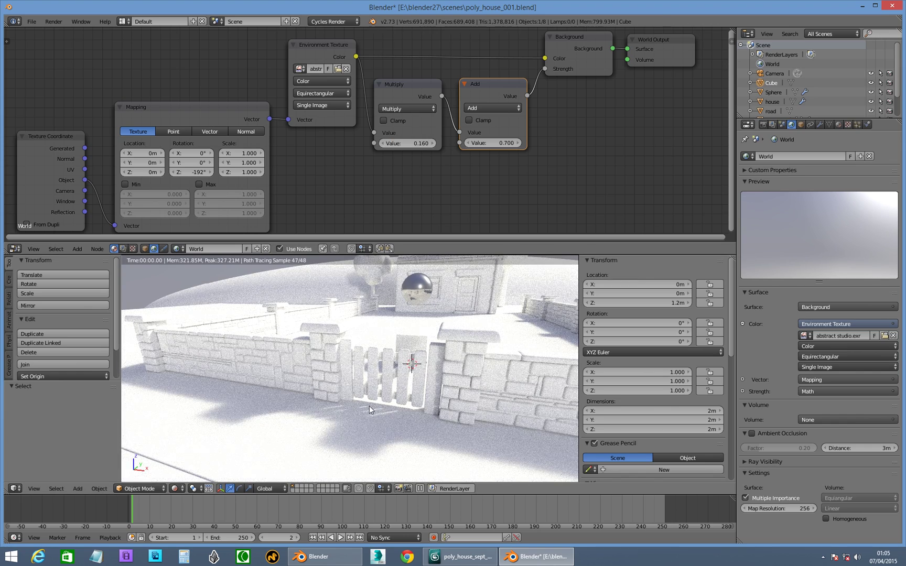
click(415, 143)
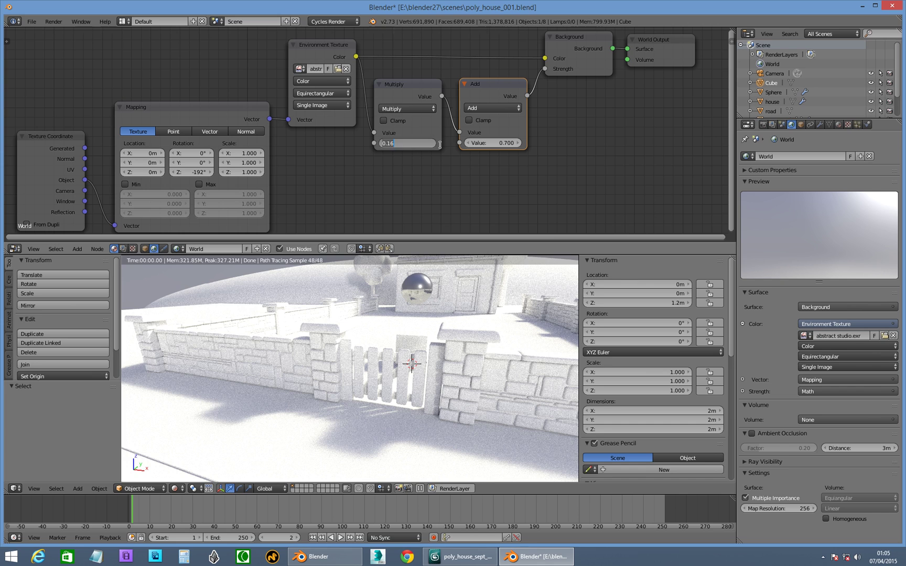
text(0)
key(Return)
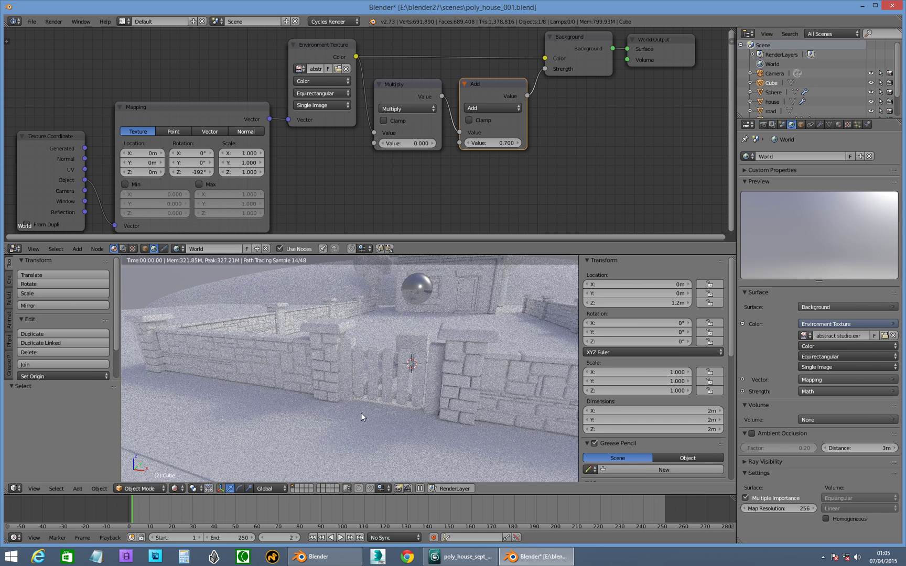
click(491, 144)
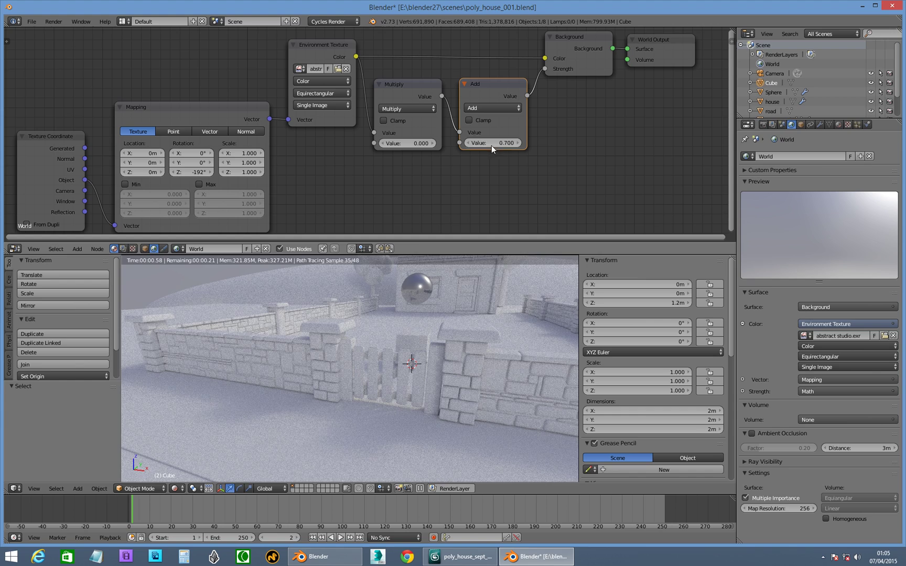
text(1)
Step: Enter 1 as the Add node's value, leaving Multiply at 0
key(Return)
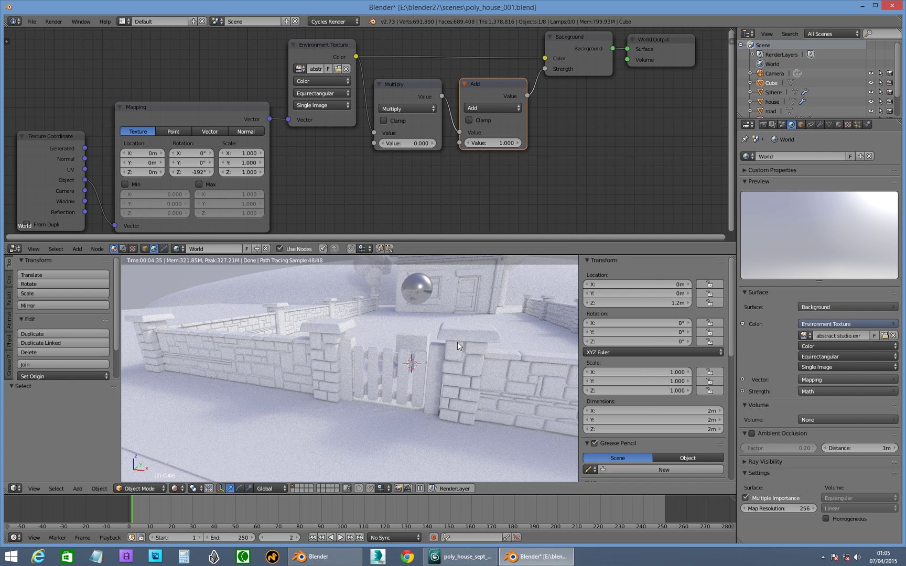
click(823, 557)
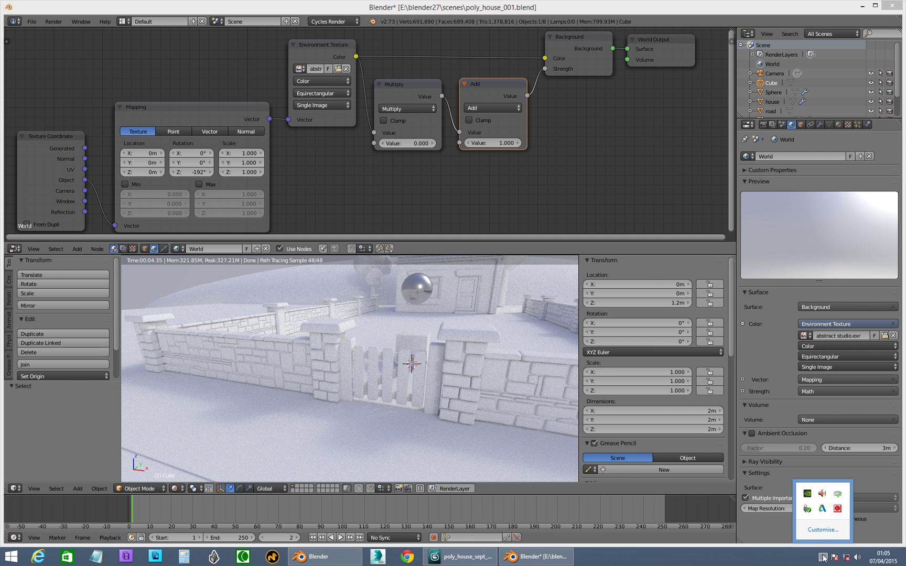
click(839, 510)
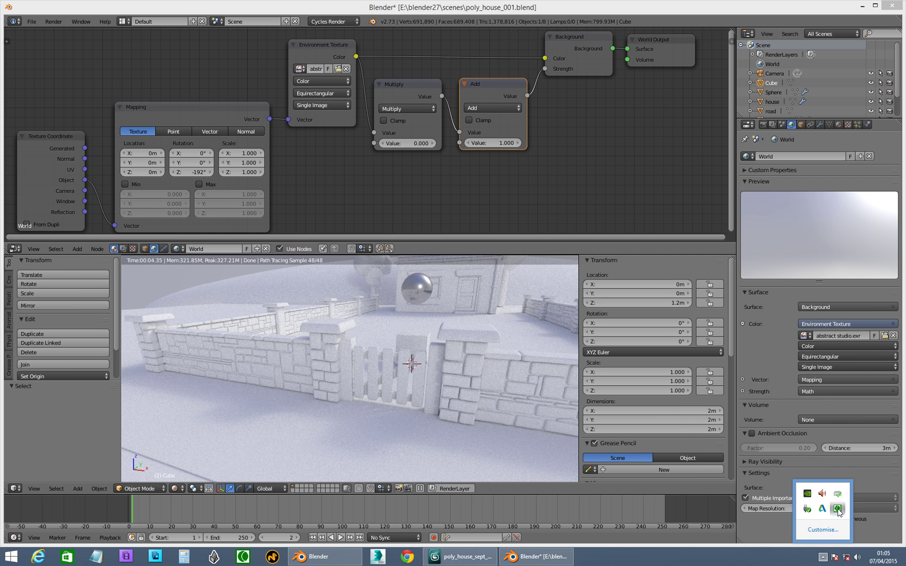